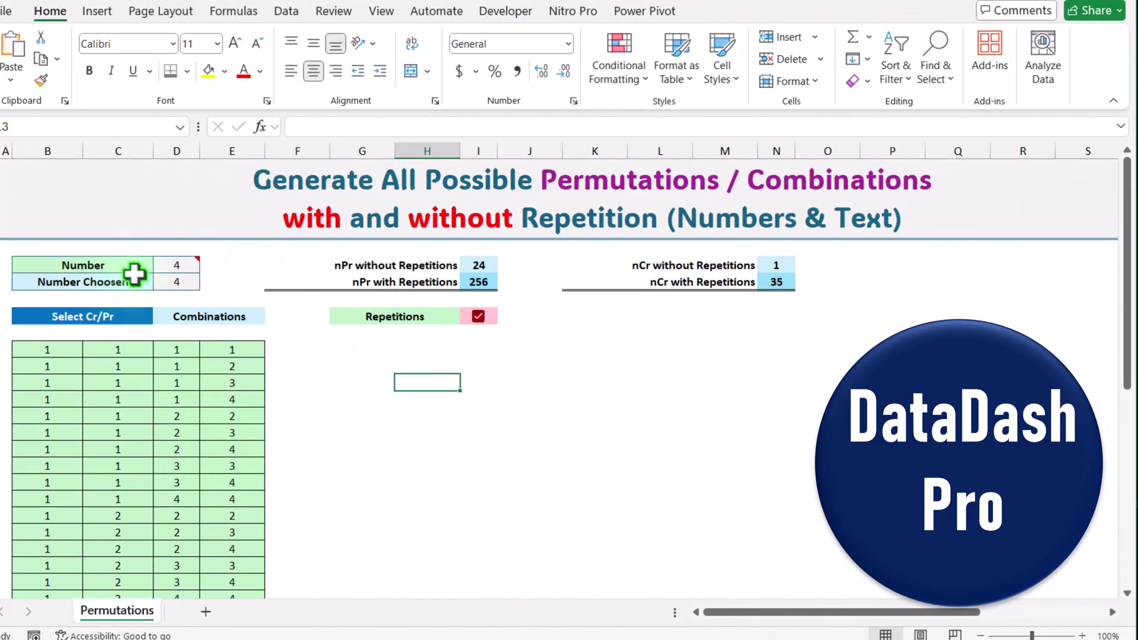
- Set Number Choosen in D7 to 2, giving 10 combinations with repetition
mouse_move(184, 268)
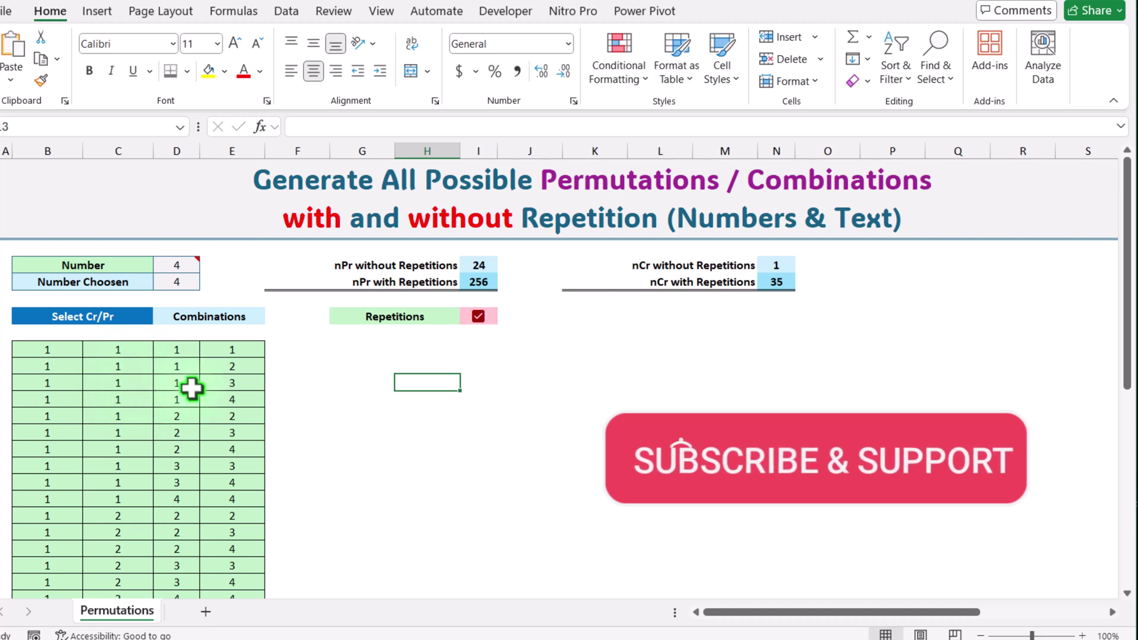
left_click(176, 282)
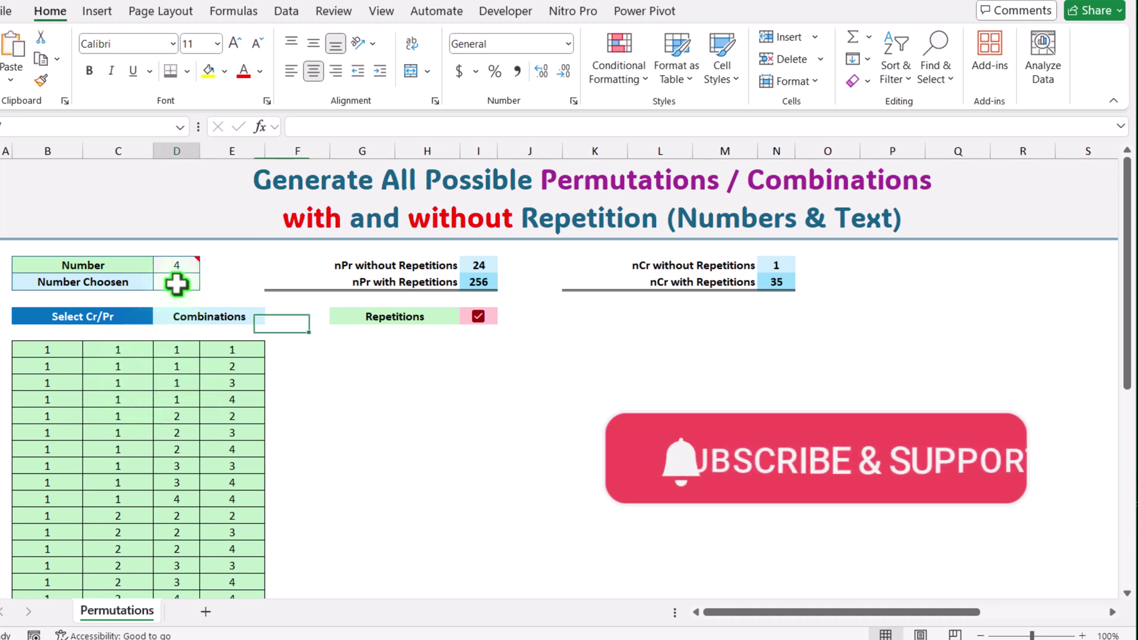
type("2")
key("Return")
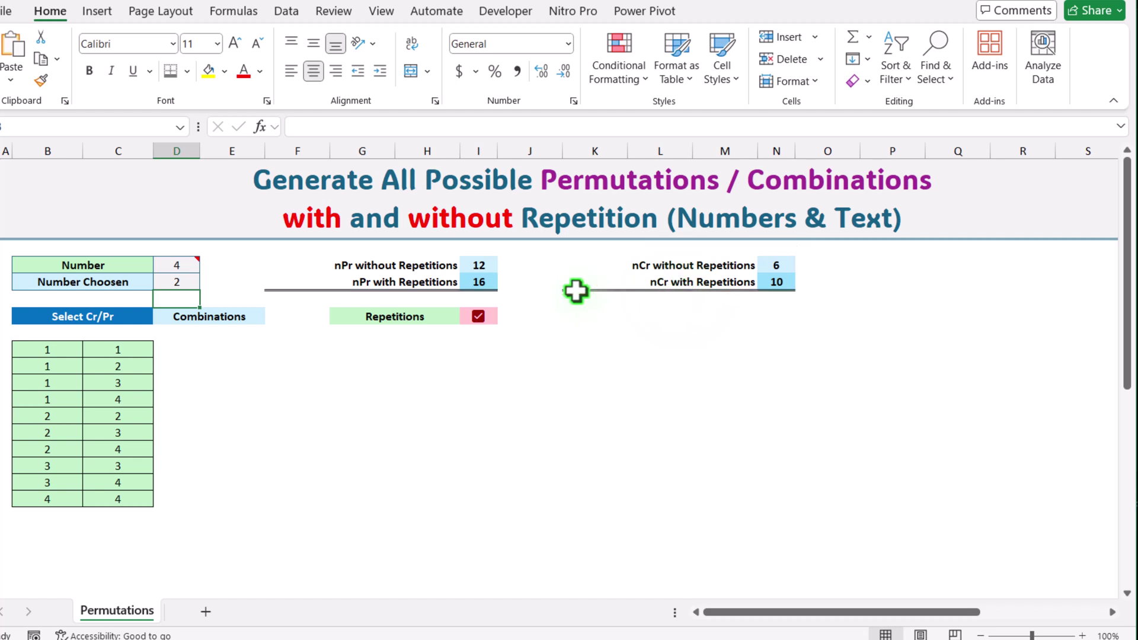
- Switch Cr/Pr to Permutations to list 16 ordered pairs, then select the first result column
left_click(252, 317)
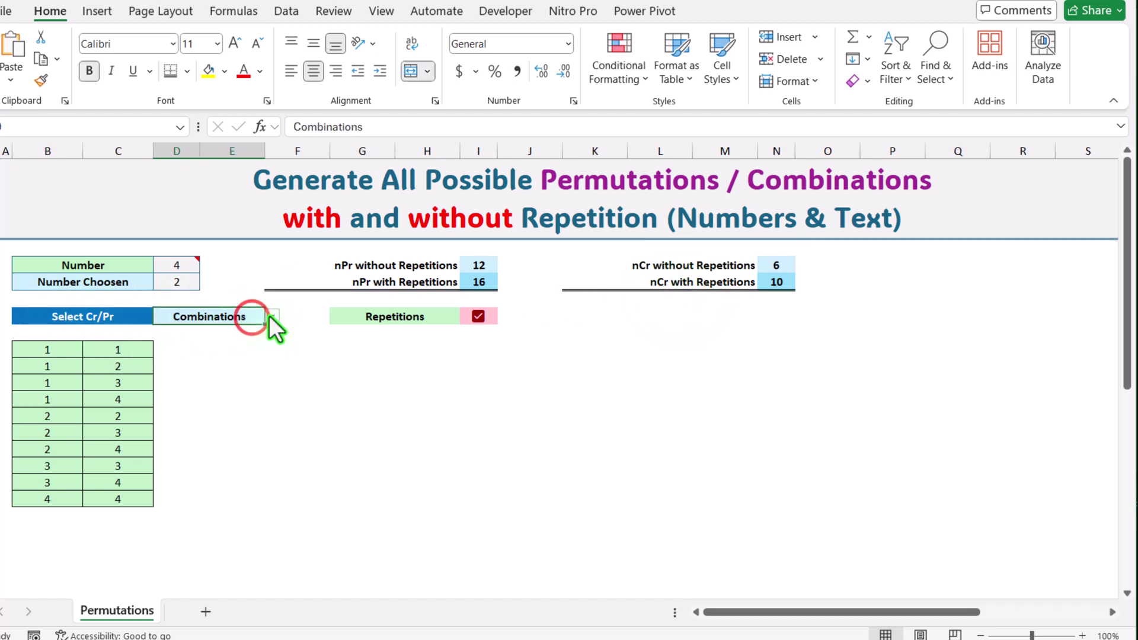
left_click(272, 316)
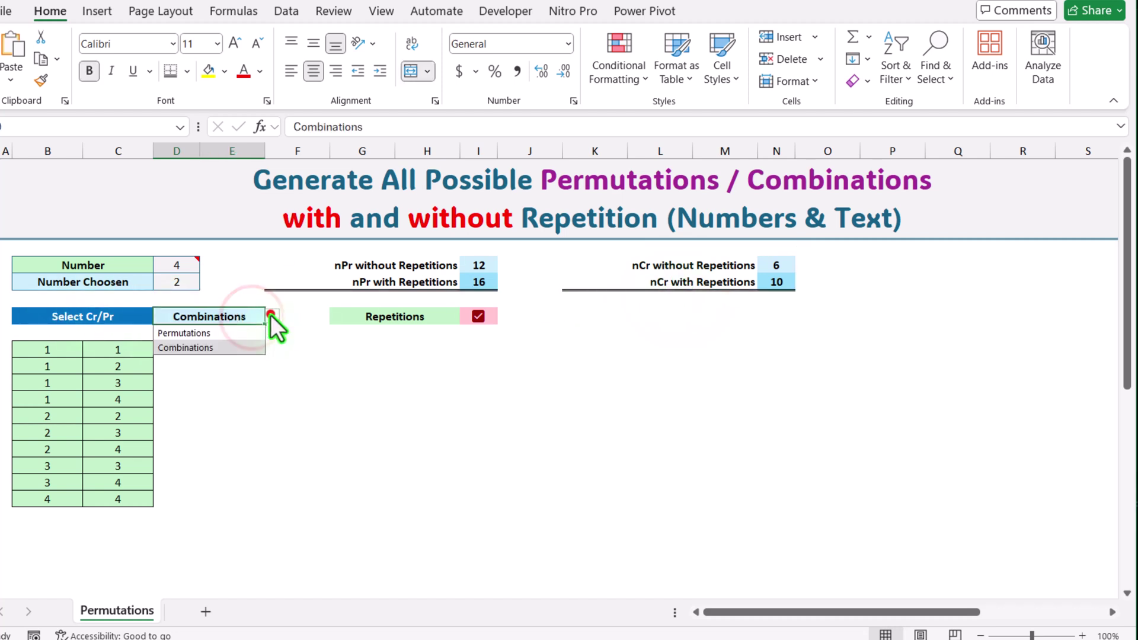
left_click(242, 333)
mouse_move(192, 272)
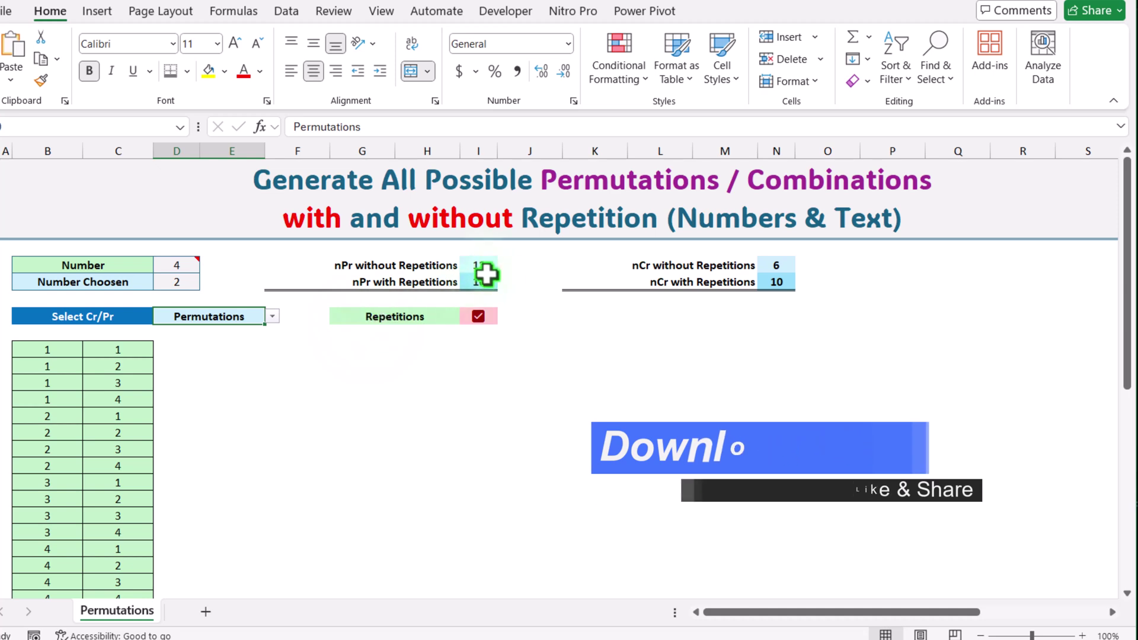
left_click_drag(74, 349, 48, 557)
scroll(468, 430, "up", 1)
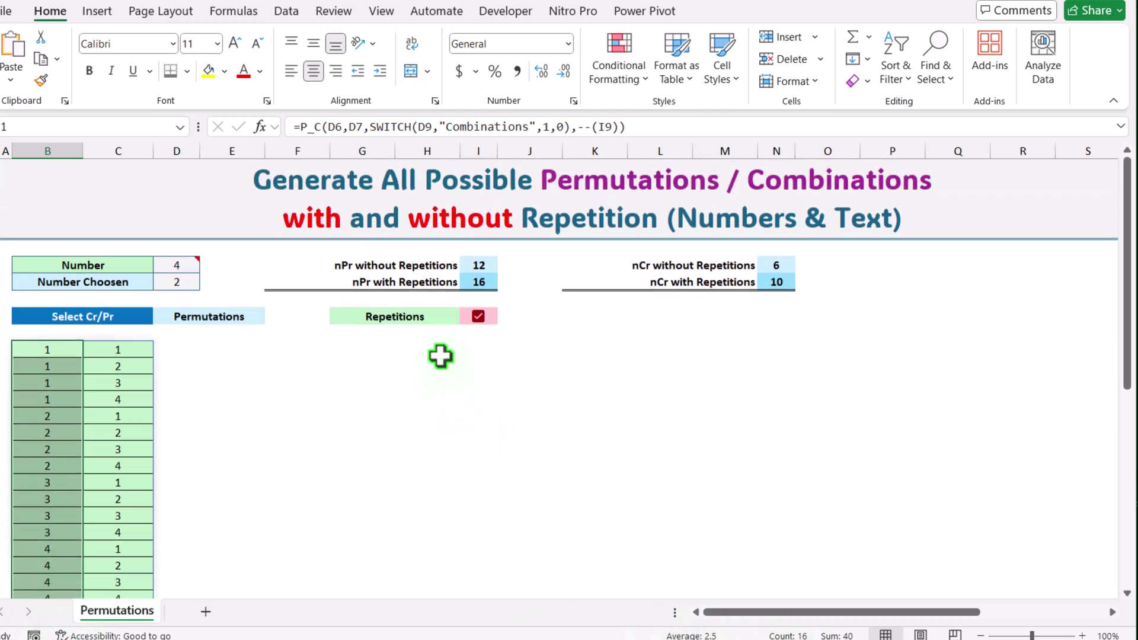
- Turn off Repetitions and set Number in D6 to 5
left_click(477, 316)
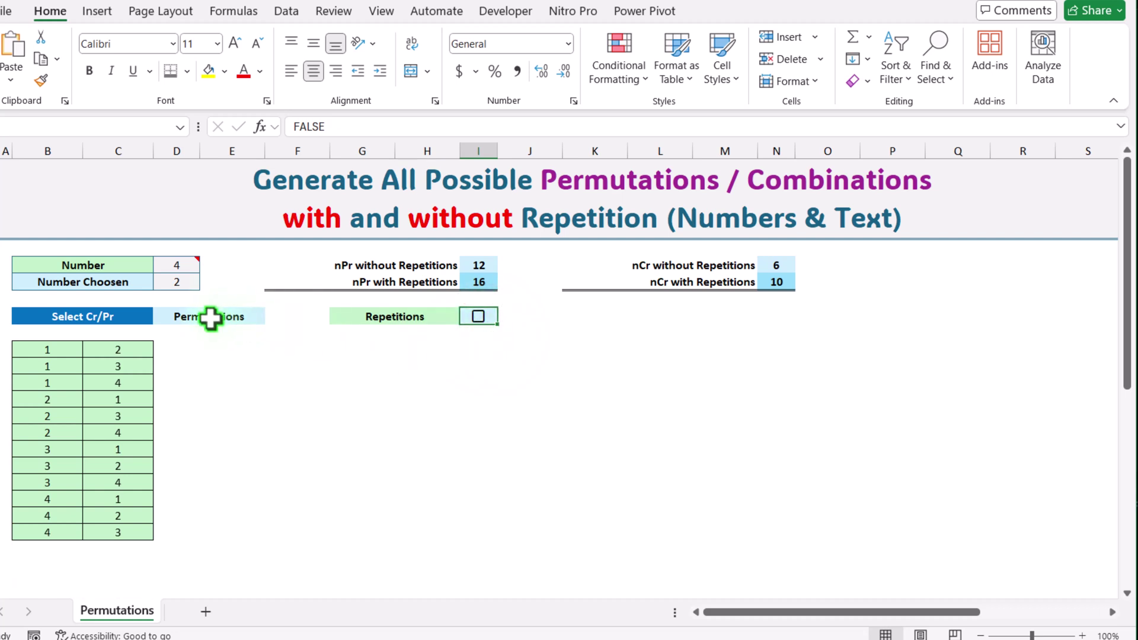
left_click(184, 265)
type("5")
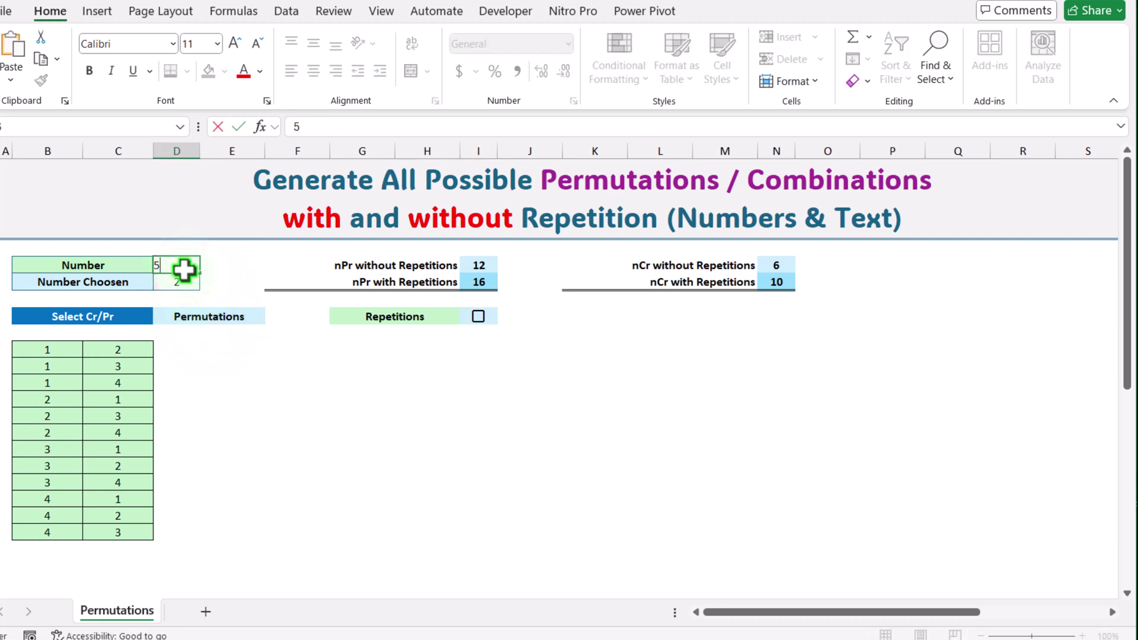
key("Return")
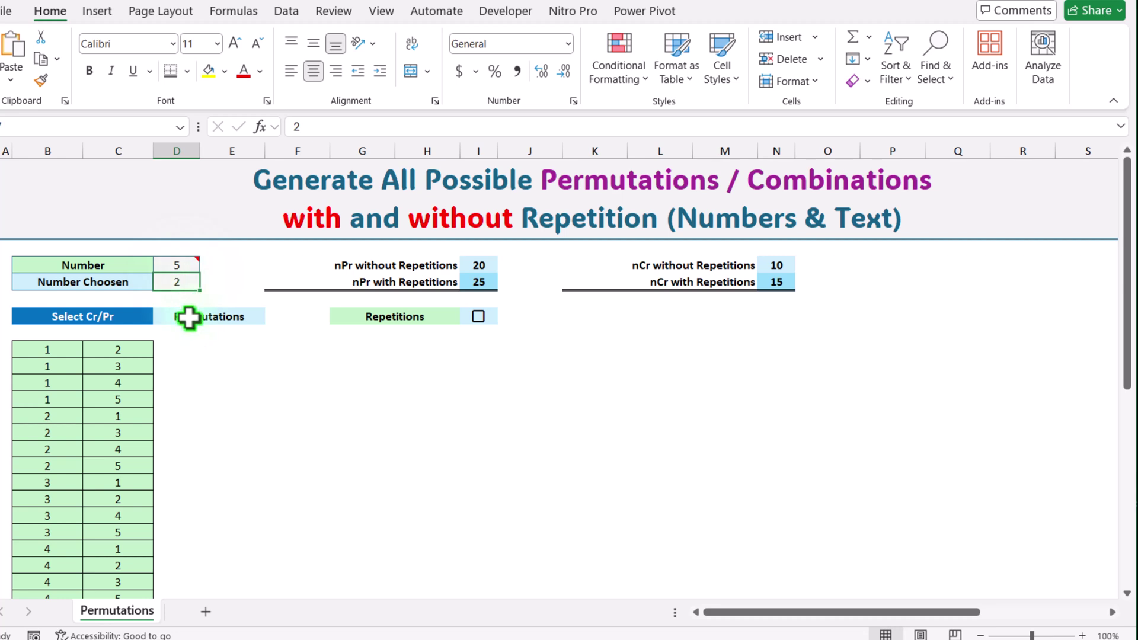
- Switch Cr/Pr back to Combinations, listing 10 pairs from 1-2 through 4-5
left_click(237, 311)
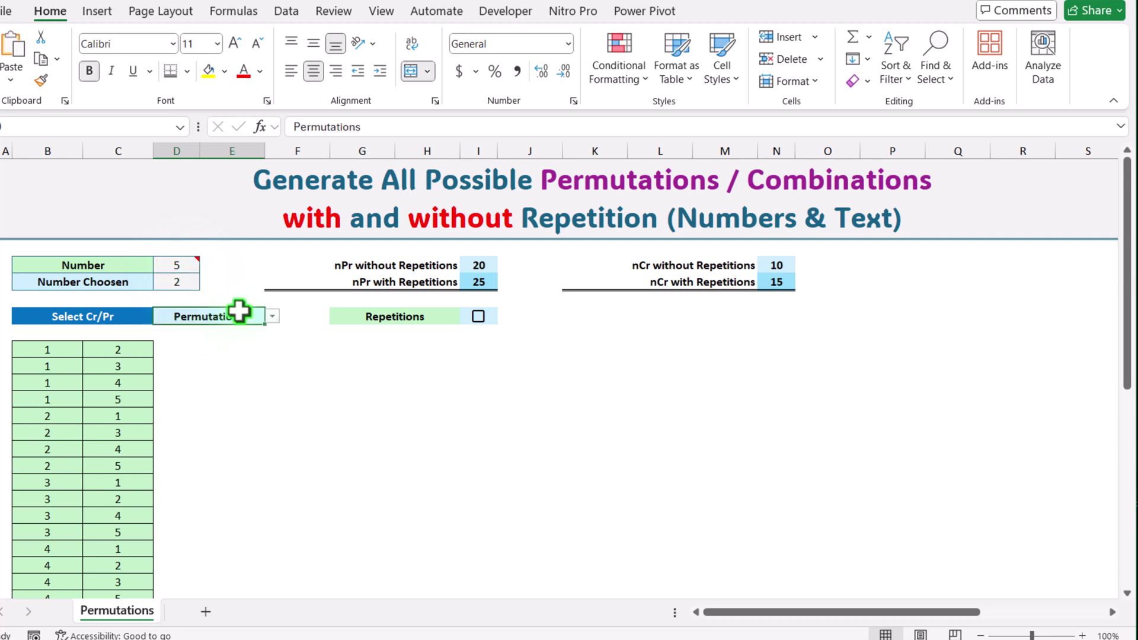
left_click(274, 314)
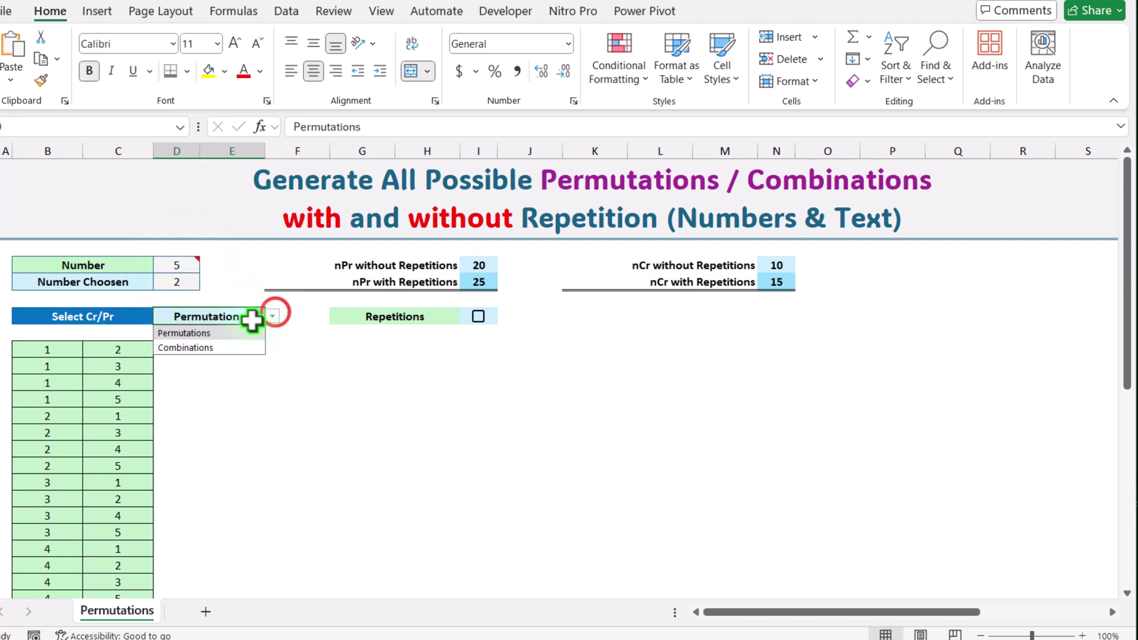
left_click(229, 347)
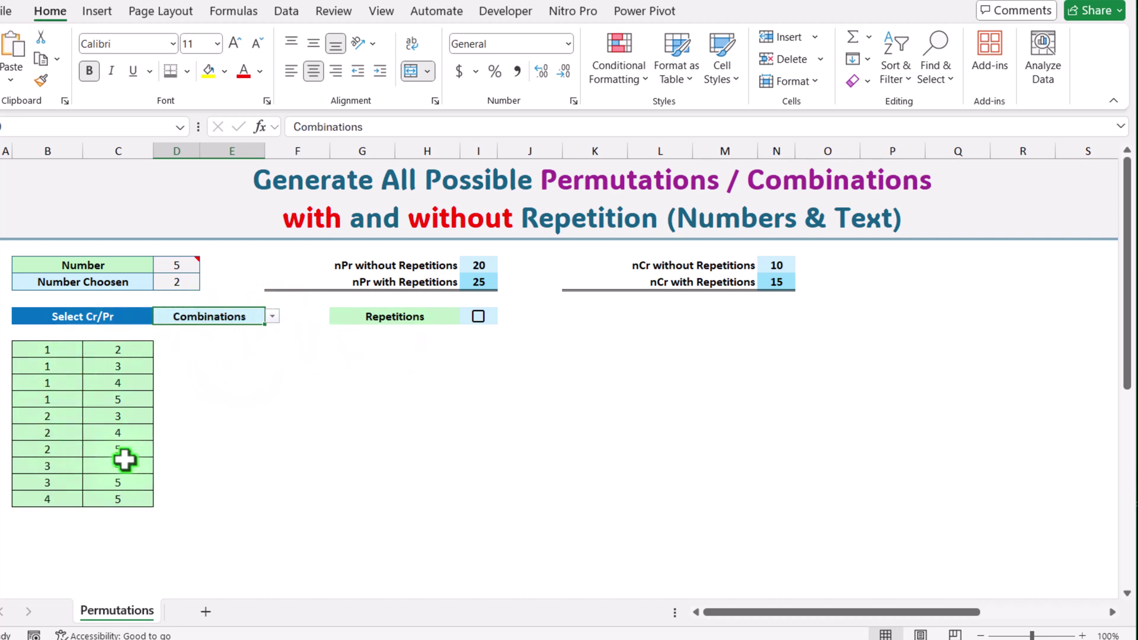
left_click(477, 316)
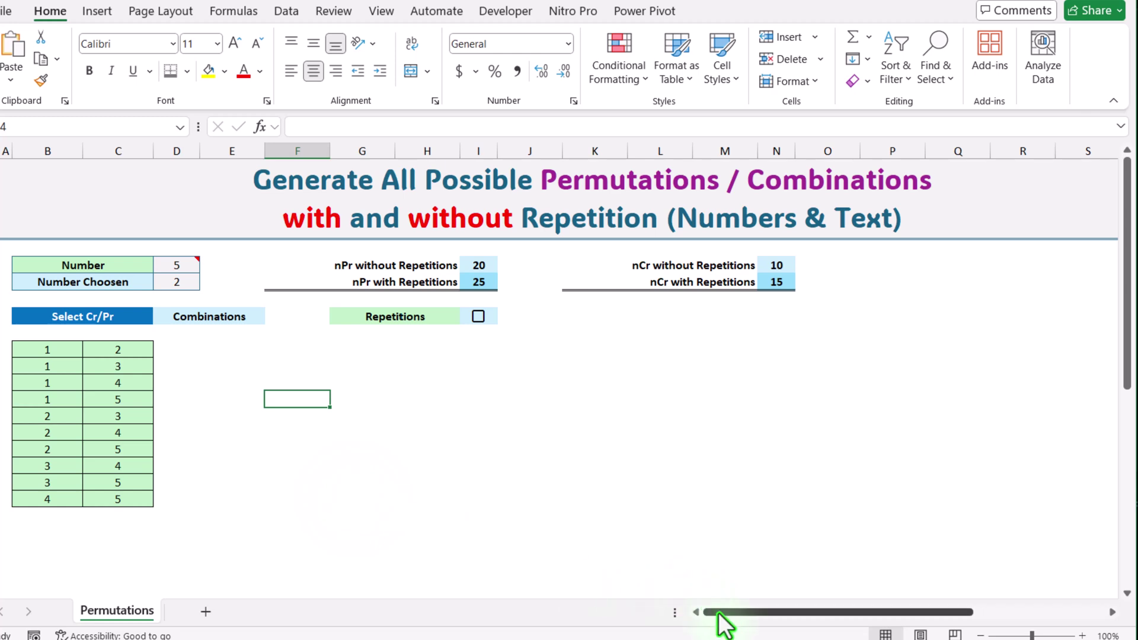
- Review the Replace Number with Text table, then set Number to 8 for 28 pairs
left_click_drag(724, 610, 860, 611)
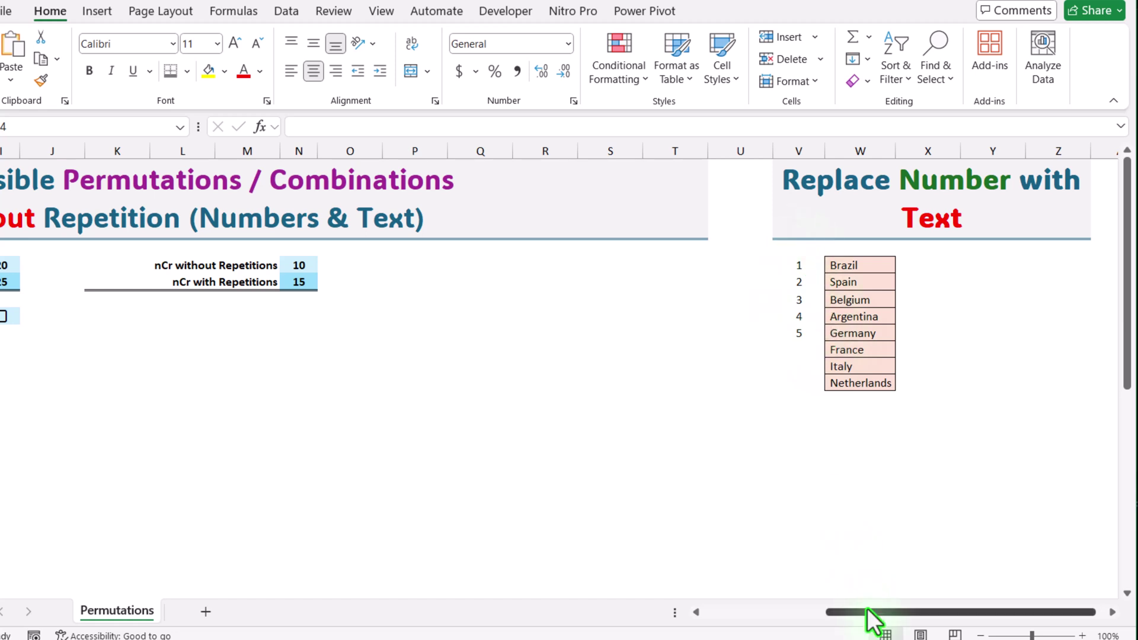
left_click_drag(868, 611, 699, 614)
left_click(178, 265)
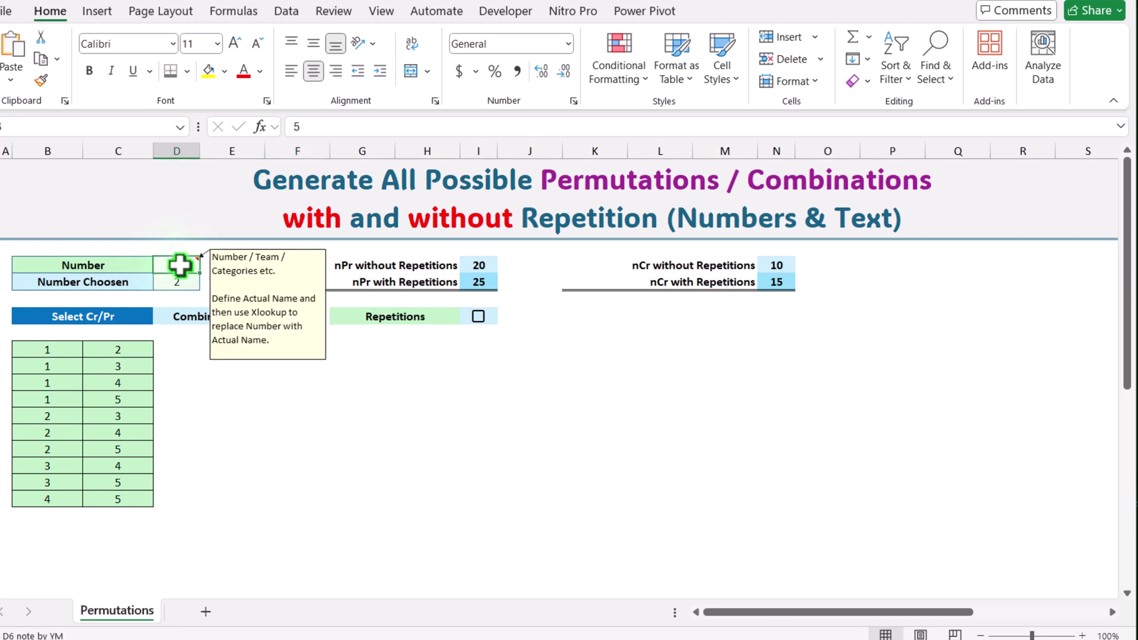
type("8")
left_click(293, 463)
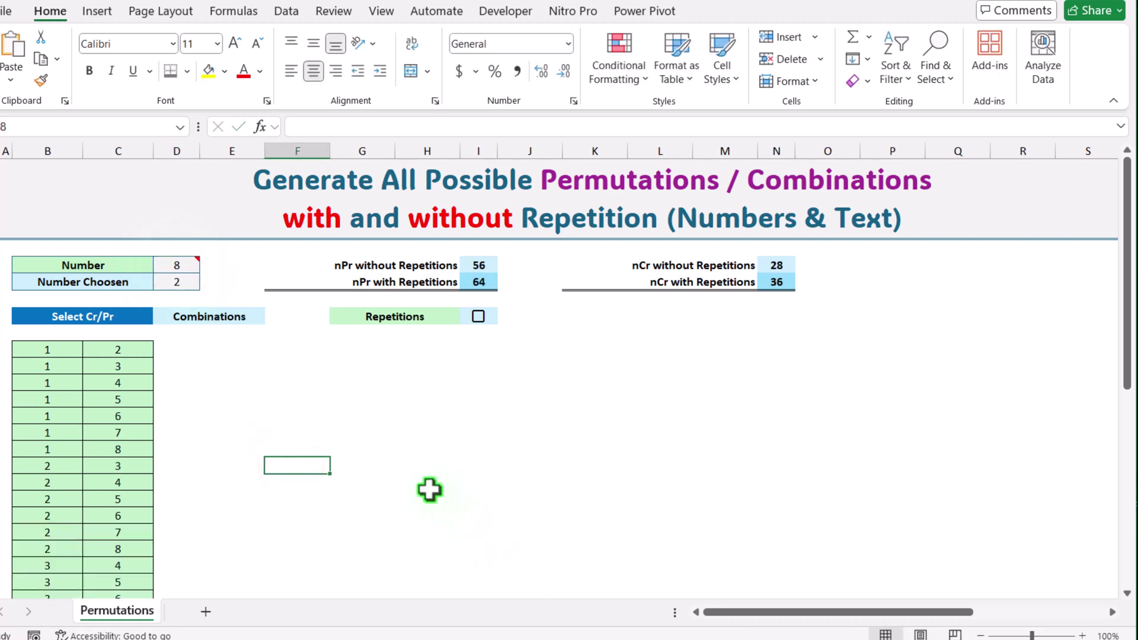
mouse_move(193, 261)
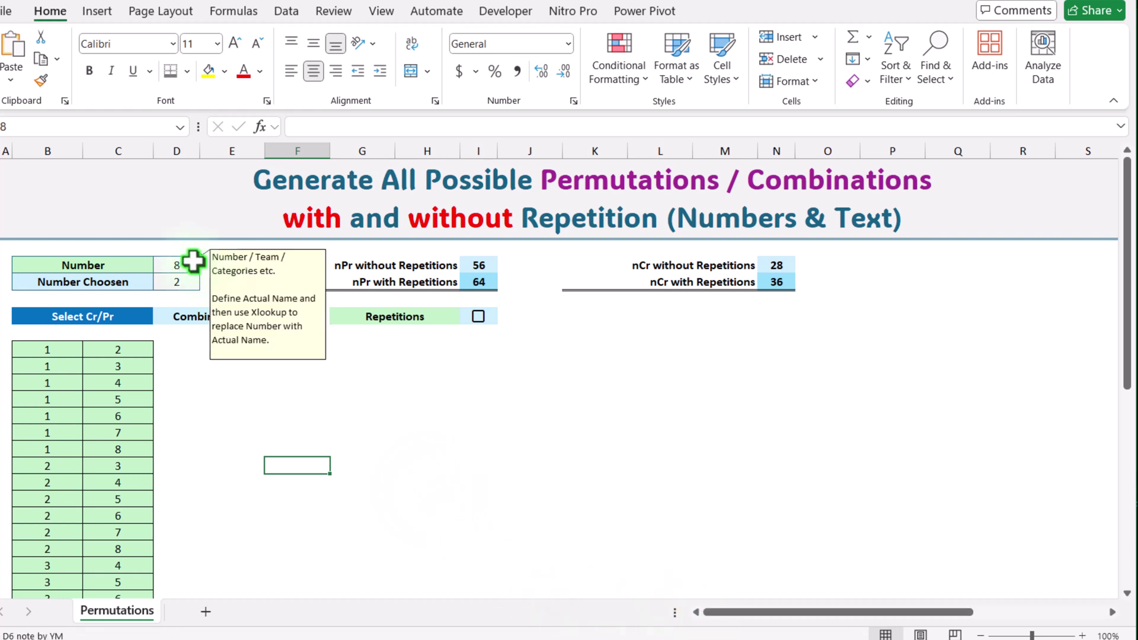
- Wrap B11's generating P_C formula in XLOOKUP as the lookup value
left_click(67, 349)
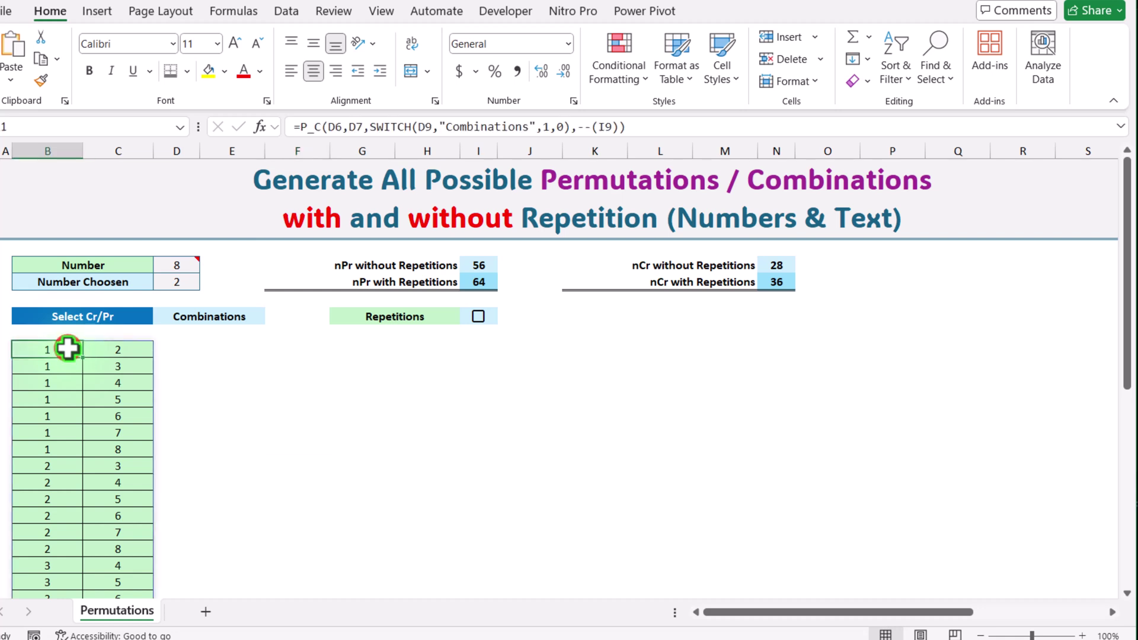
left_click(301, 132)
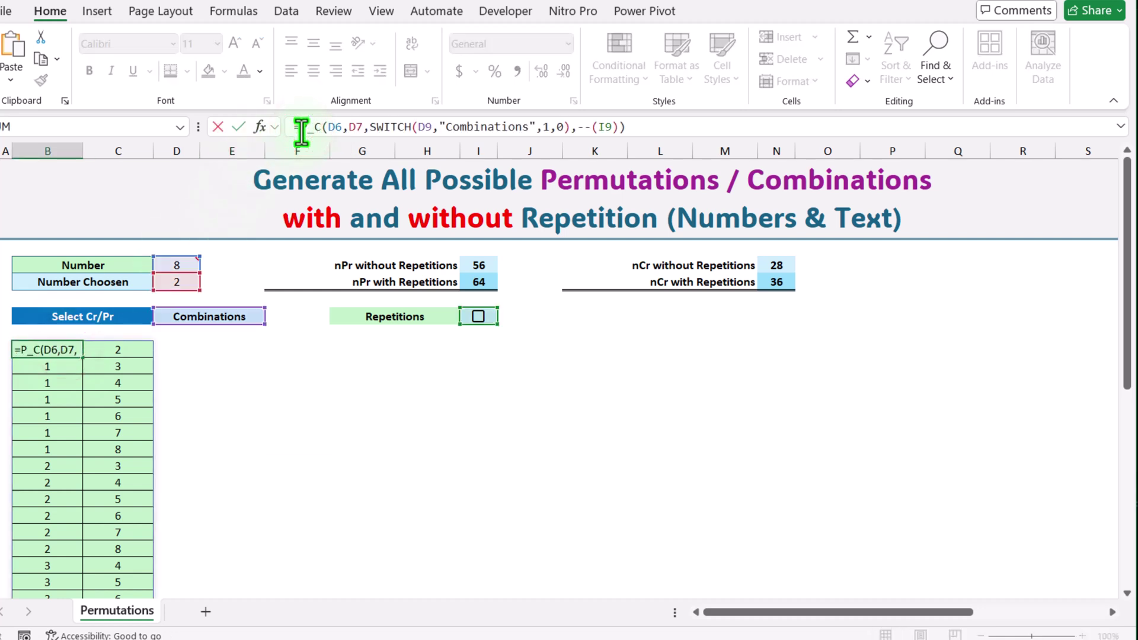
type("xlookup")
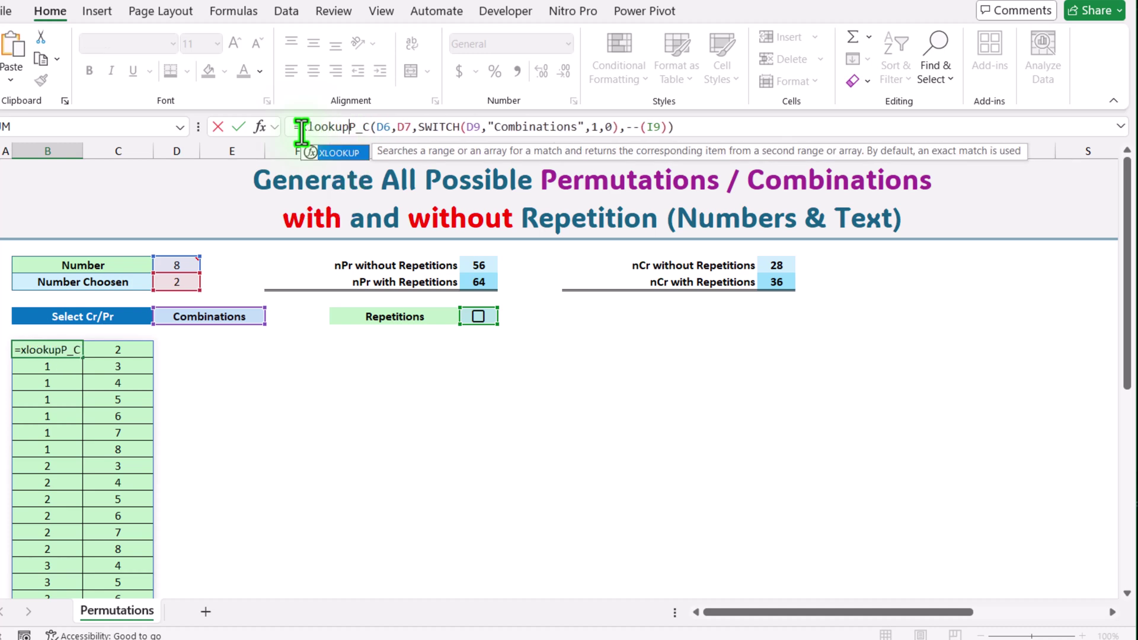
type("(")
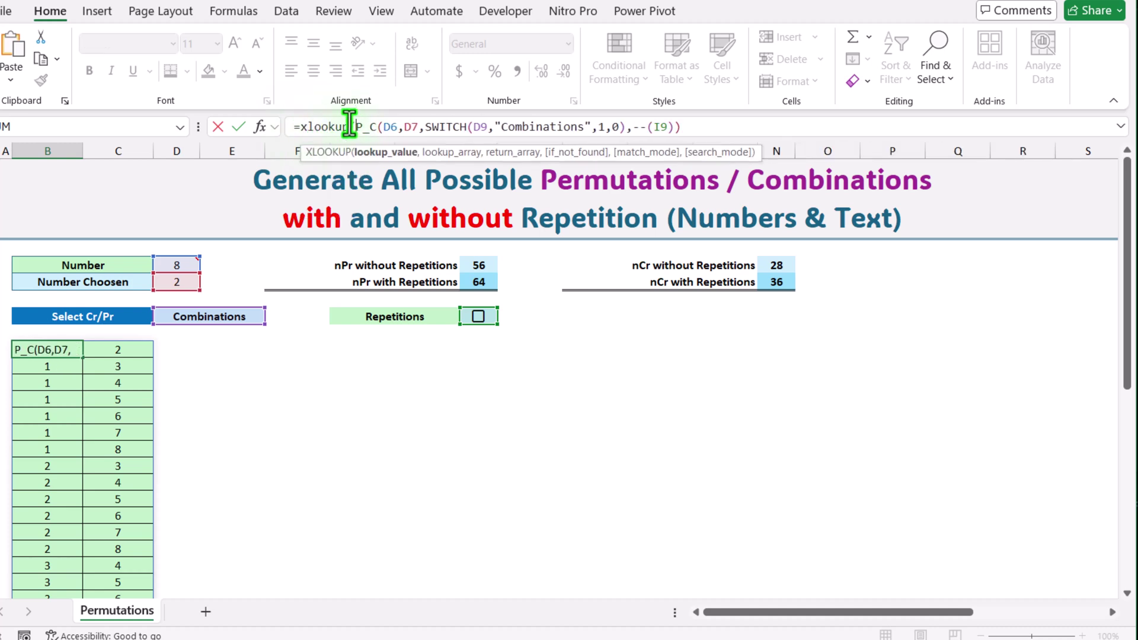
left_click_drag(354, 126, 745, 134)
left_click(725, 131)
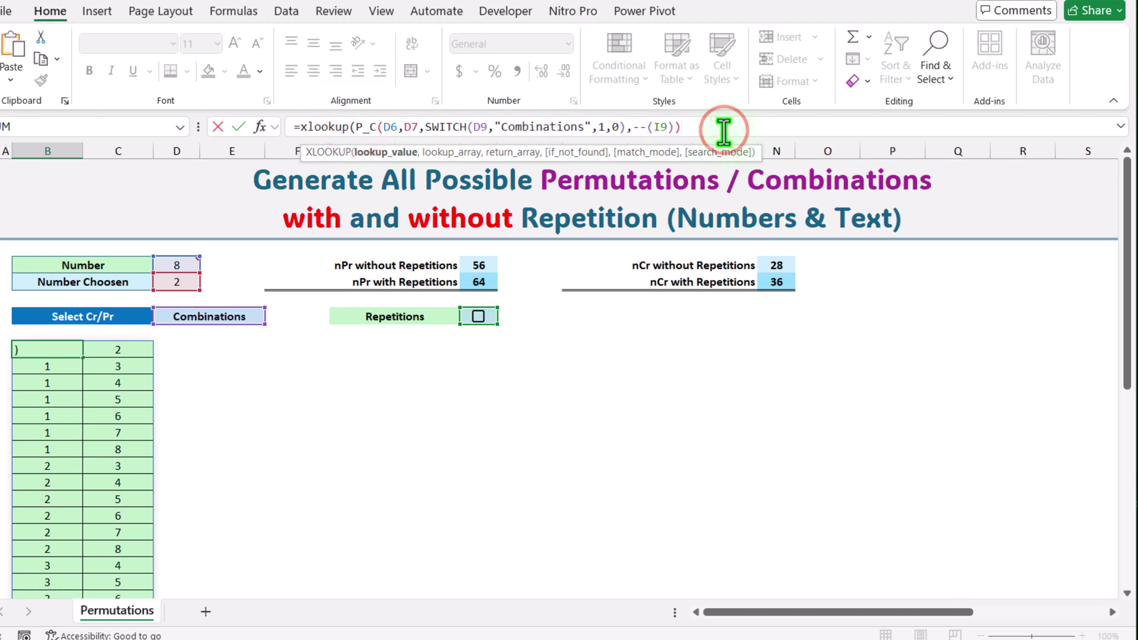
type(",")
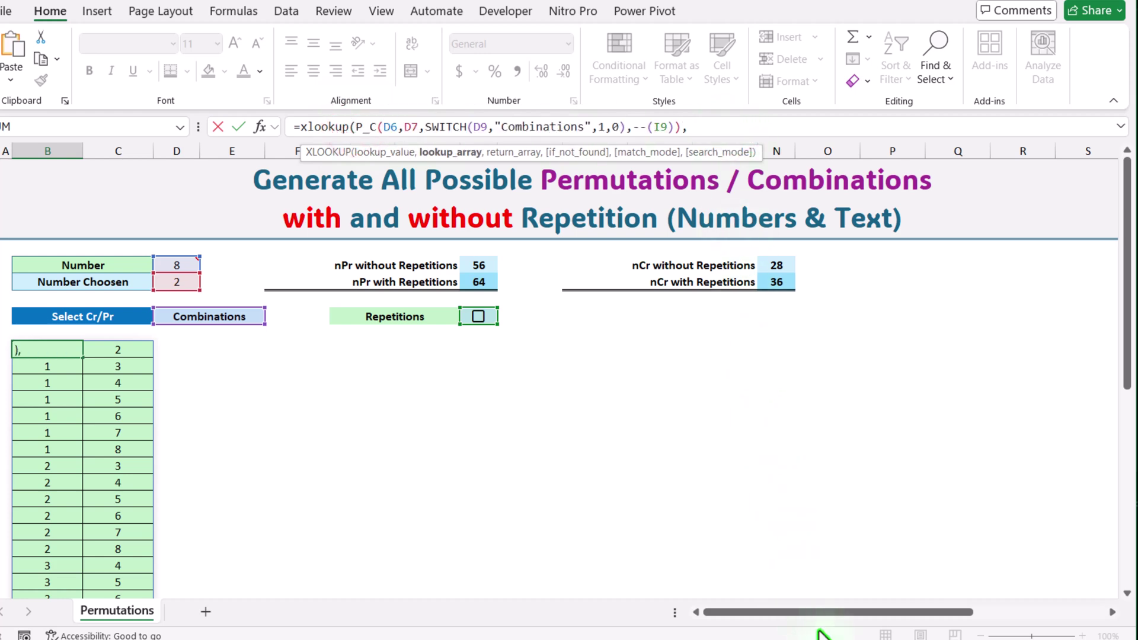
- Complete the XLOOKUP with lookup array V:V, return array W:W and "" if not found
left_click_drag(808, 613, 889, 621)
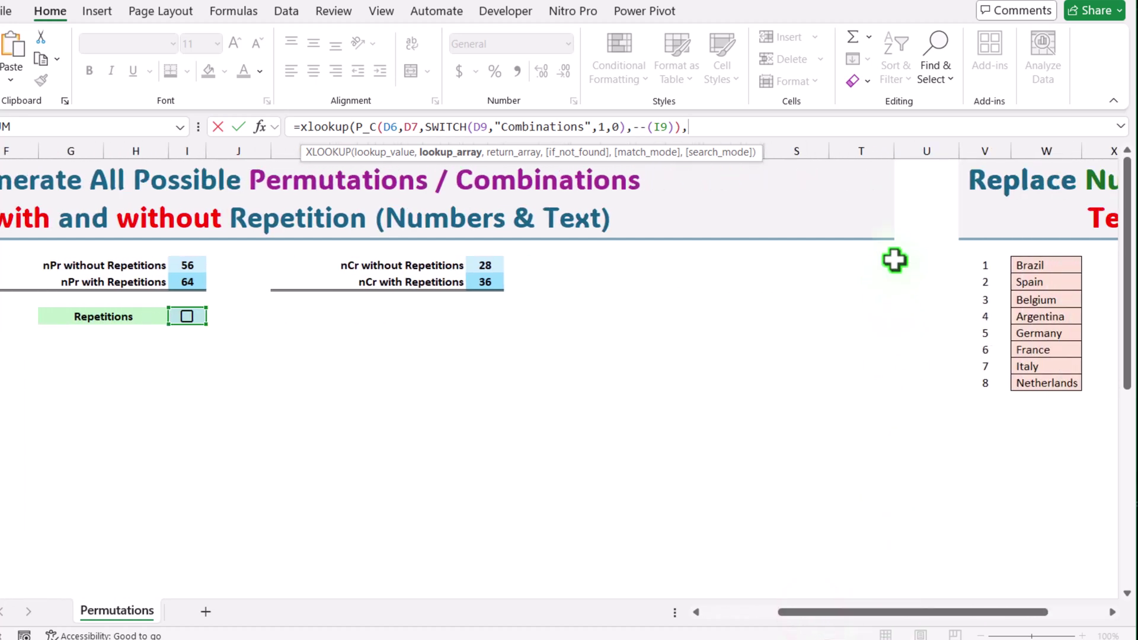
left_click(989, 142)
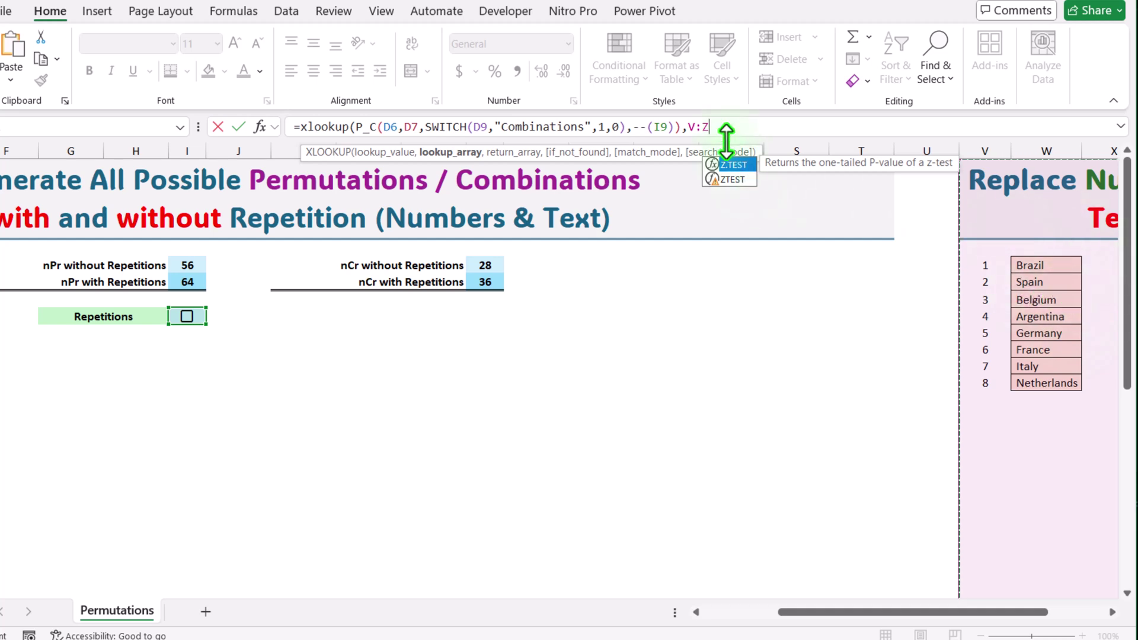
key("BackSpace")
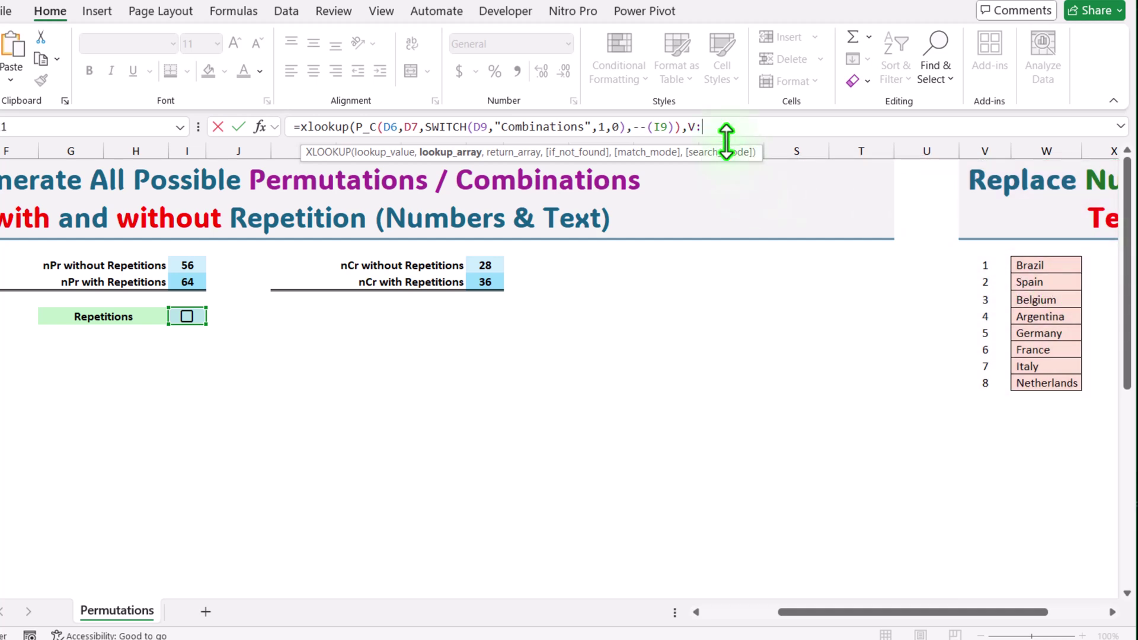
type("V,")
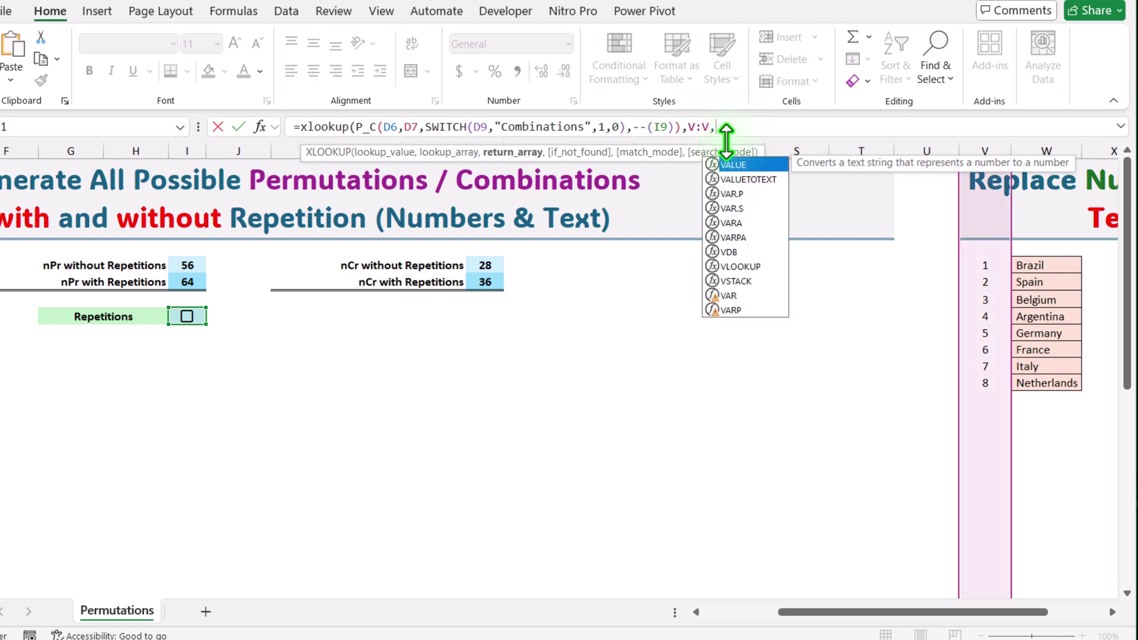
left_click(1047, 143)
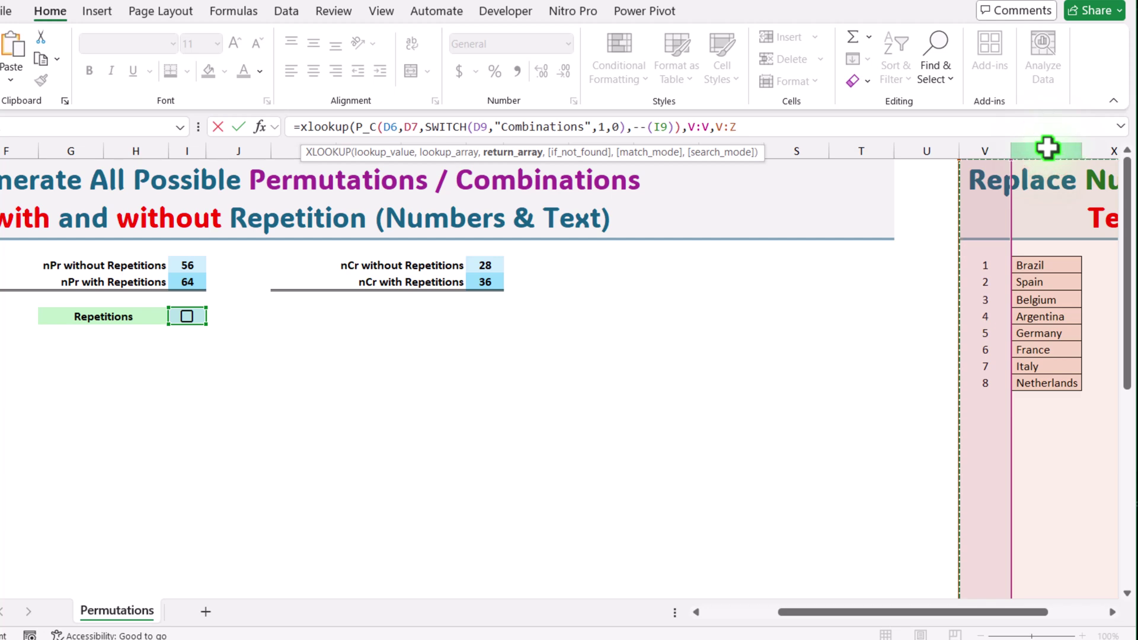
key("BackSpace")
key("BackSpace")
key("BackSpace")
type("W:W")
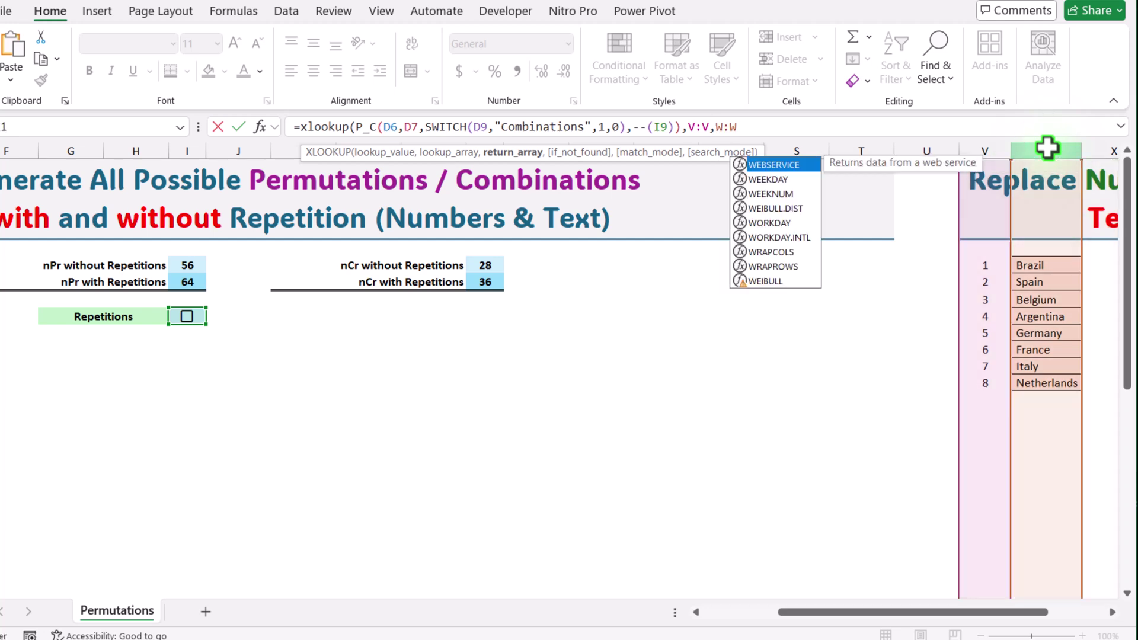
type(",")
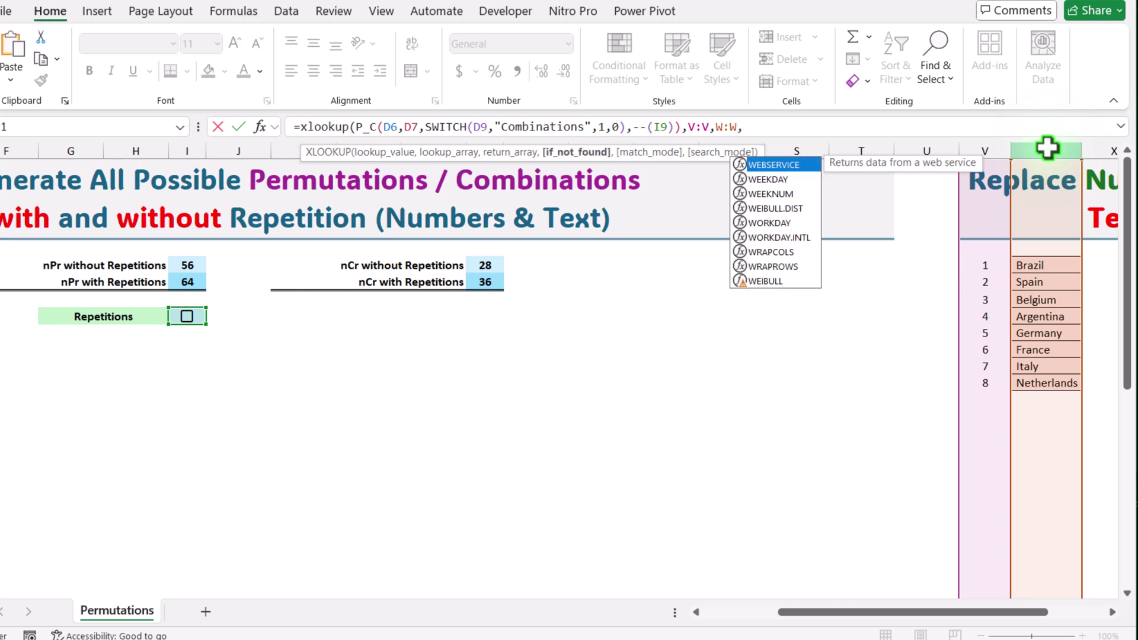
type("\"")
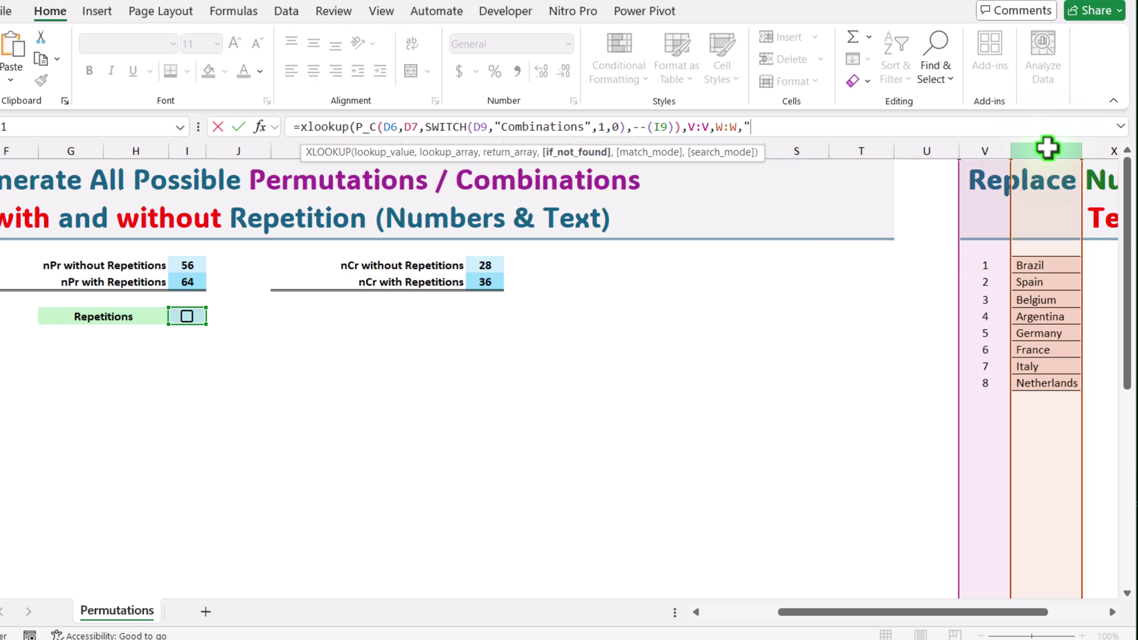
type("\")")
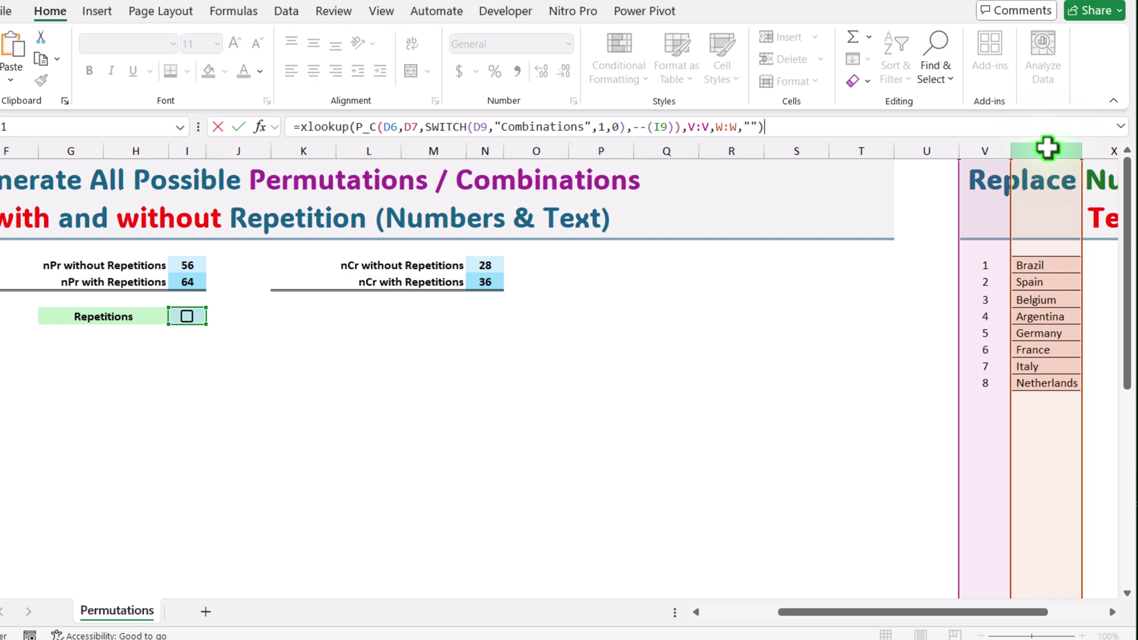
key("Return")
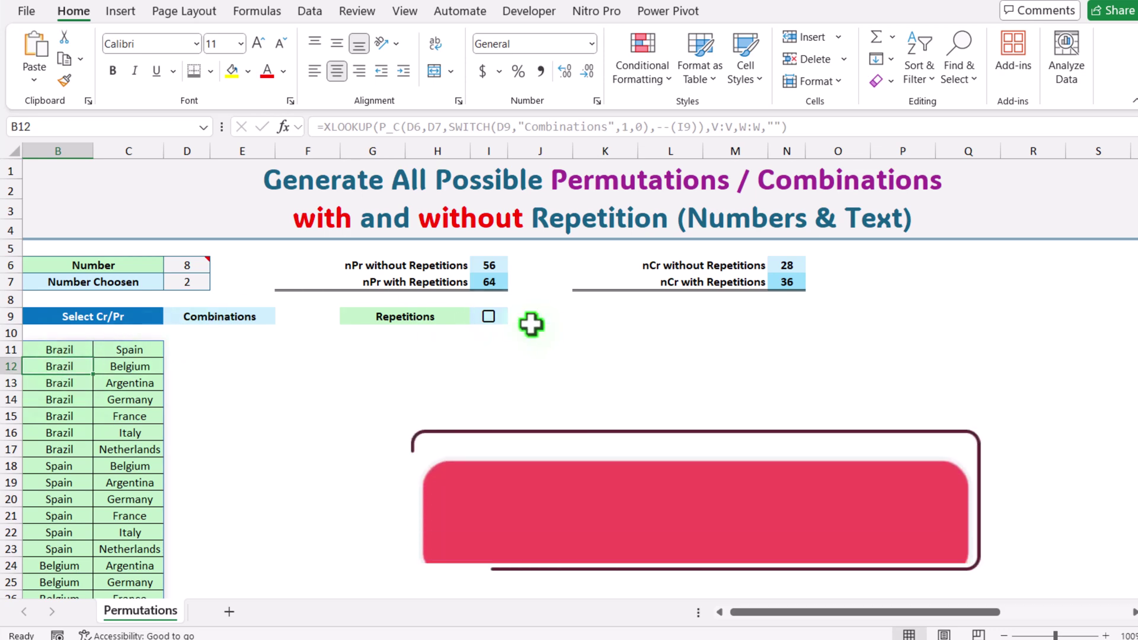
- Tick Repetitions and choose Permutations, listing all 64 ordered team pairs like Brazil–Brazil
left_click(488, 318)
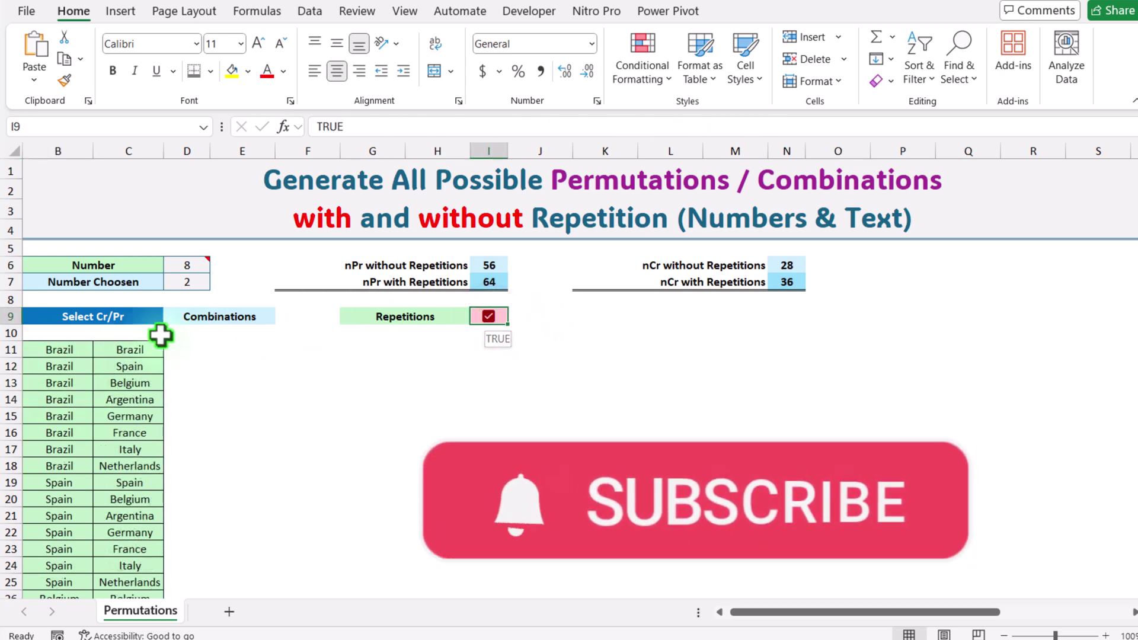
left_click(219, 316)
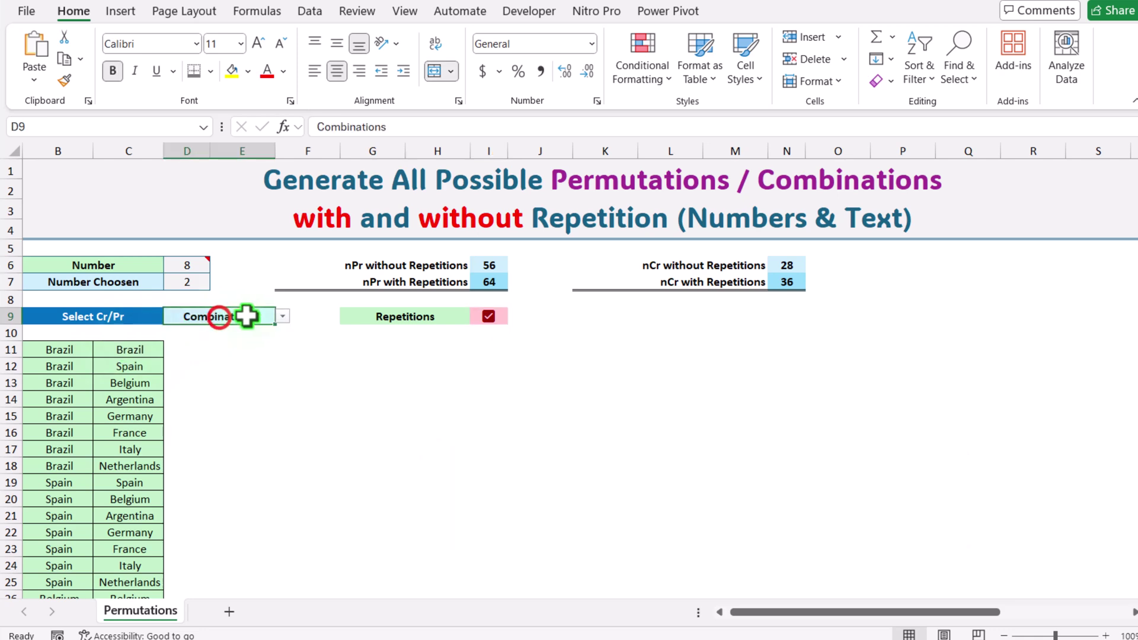
left_click(284, 317)
left_click(241, 332)
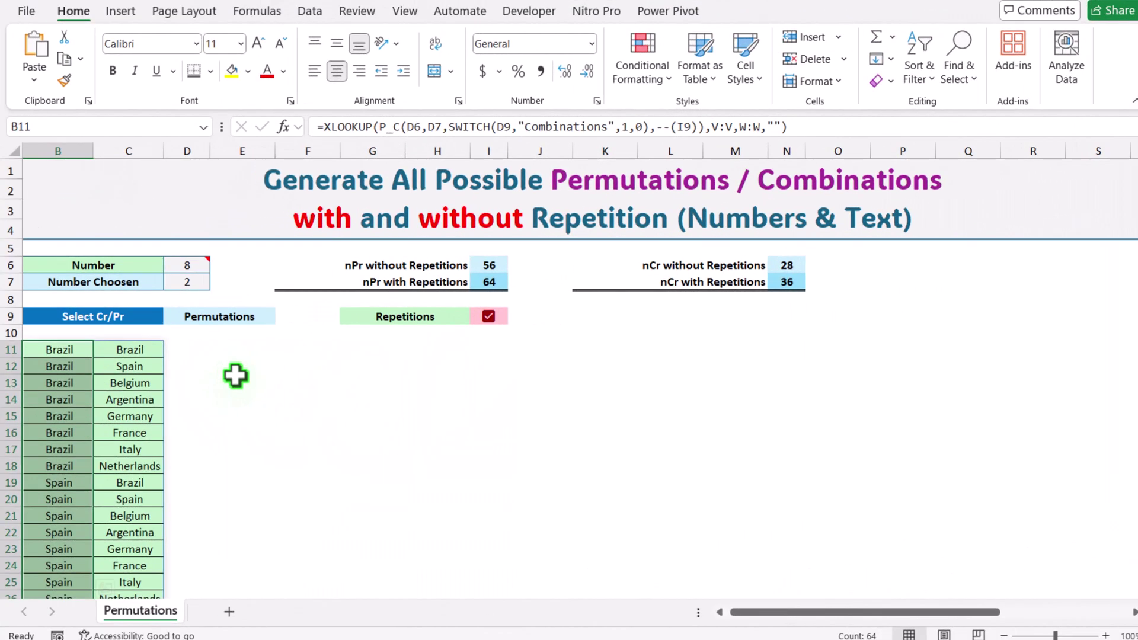
left_click(235, 375)
left_click(71, 350)
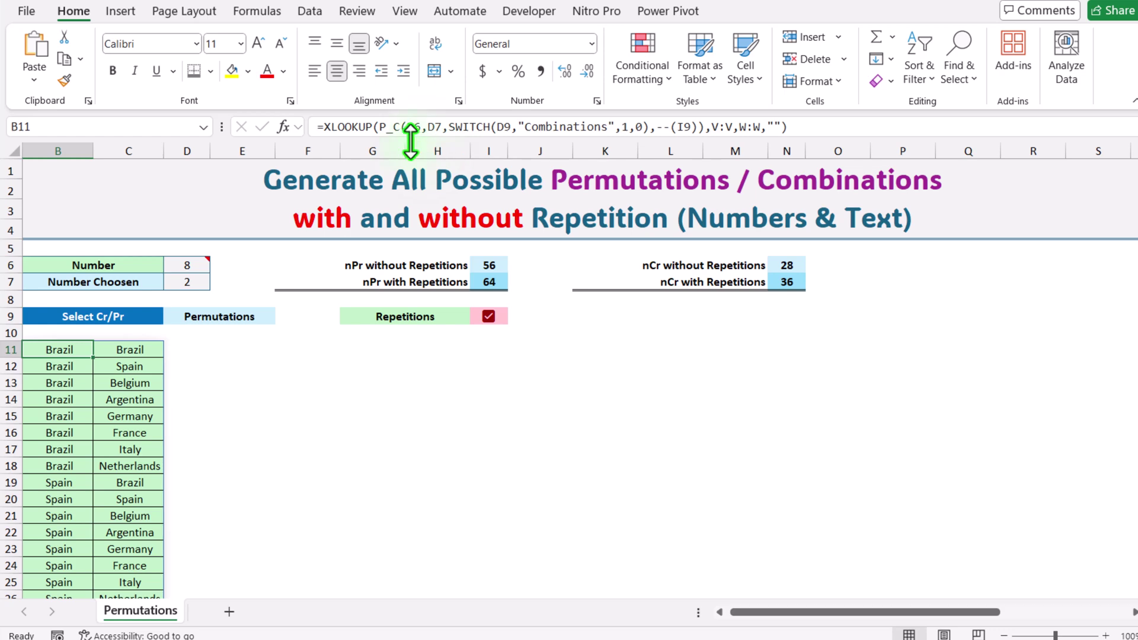
left_click(249, 8)
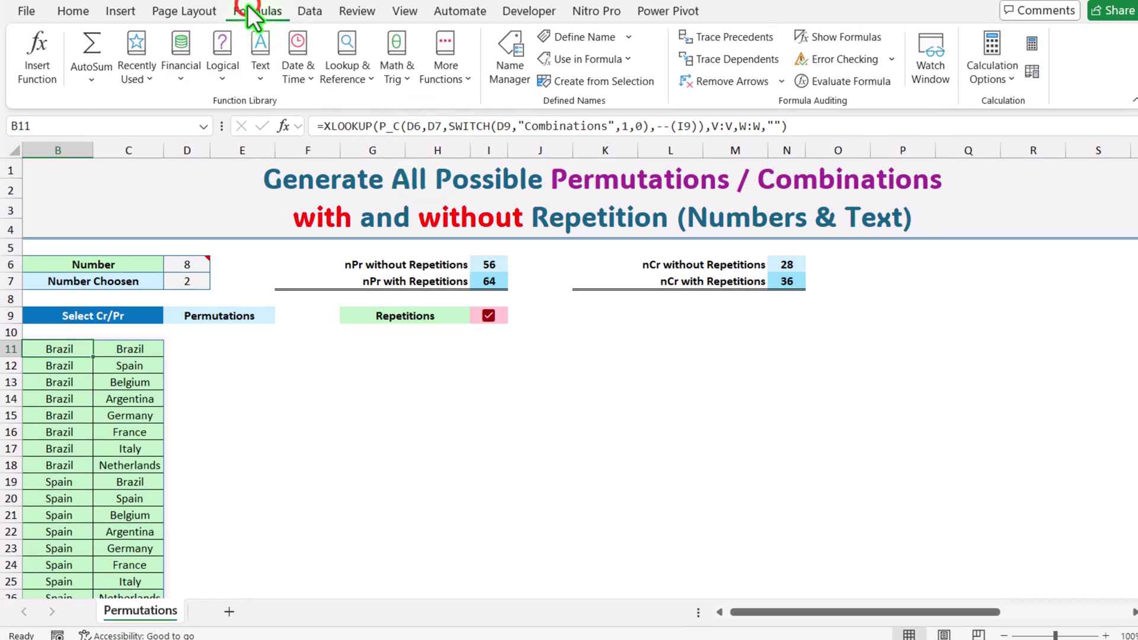
left_click(512, 70)
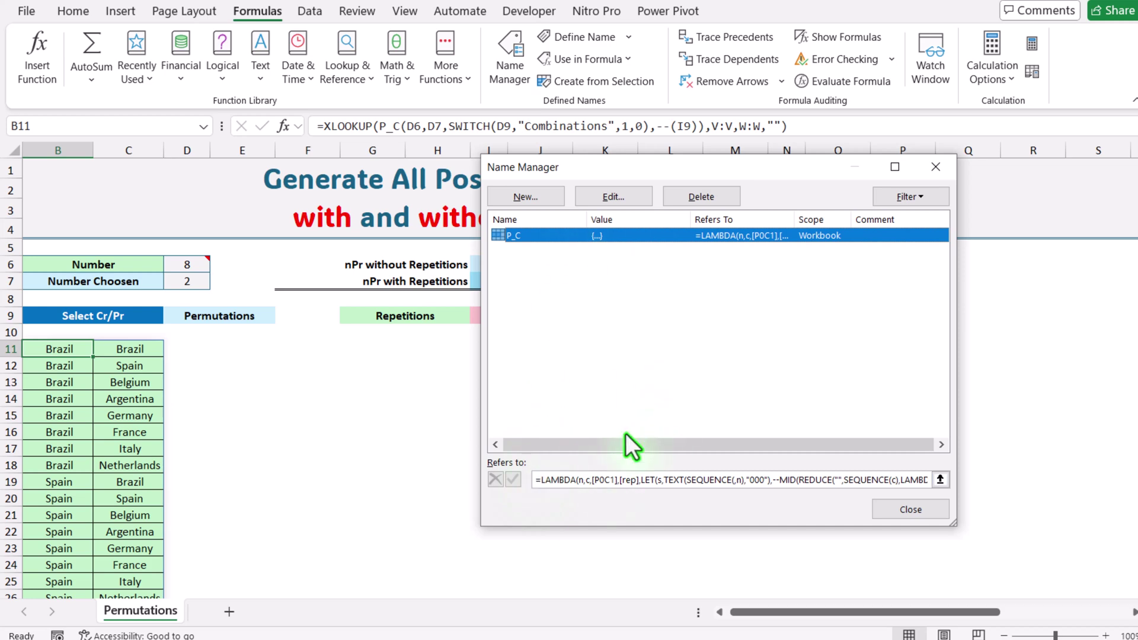
left_click(915, 512)
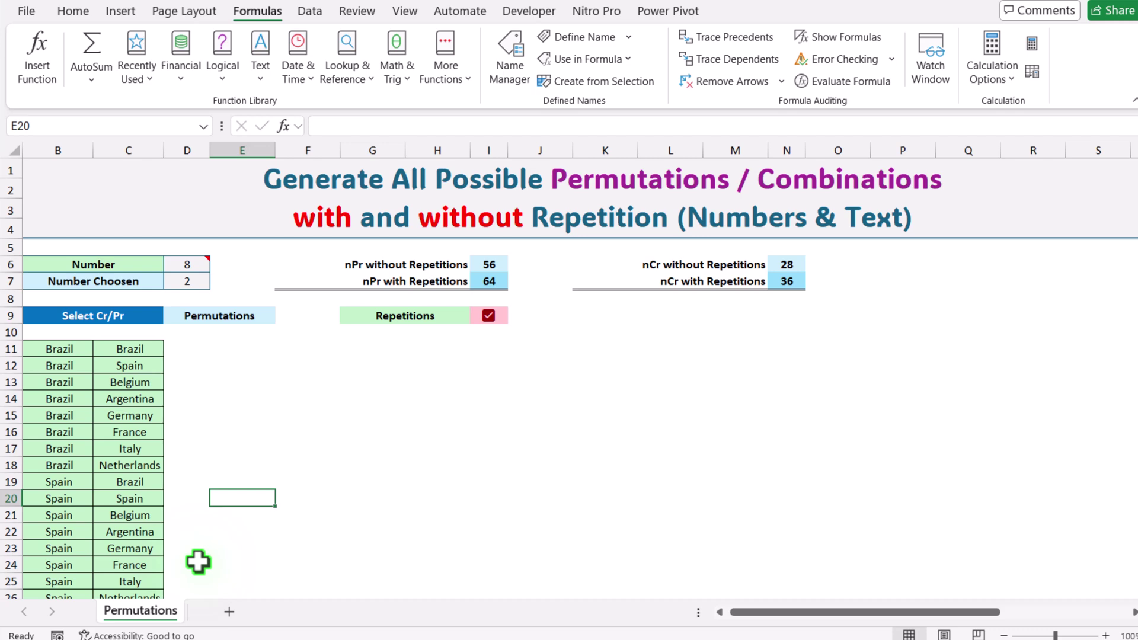
- Copy the Permutations sheet into FS Multi Time Range Summary 30.xlsx, keeping the original
right_click(168, 610)
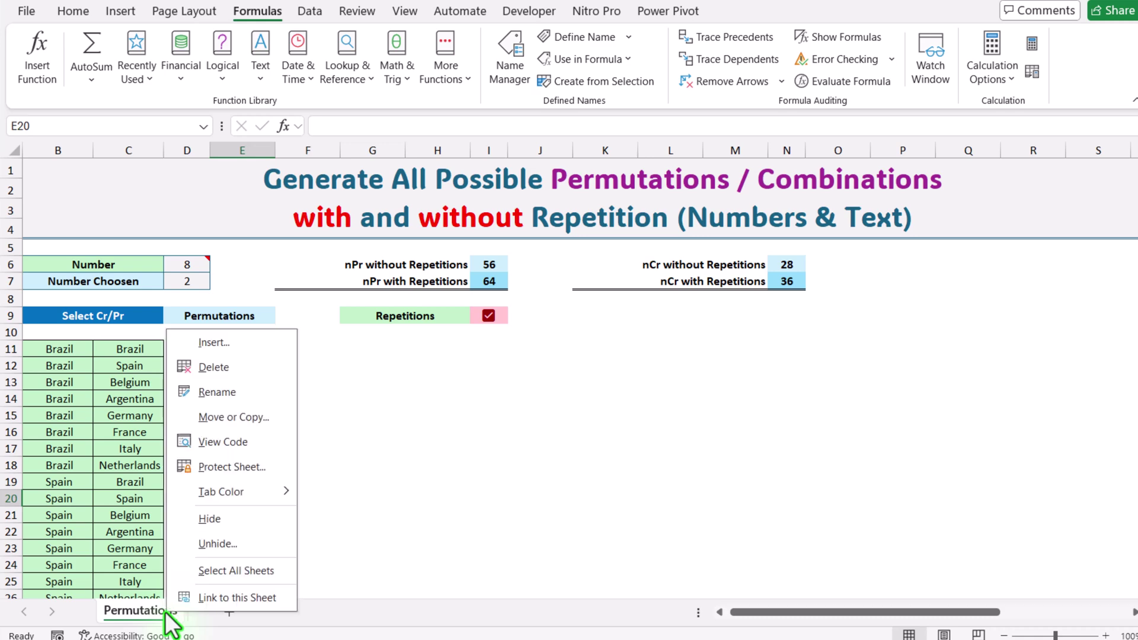
left_click(207, 422)
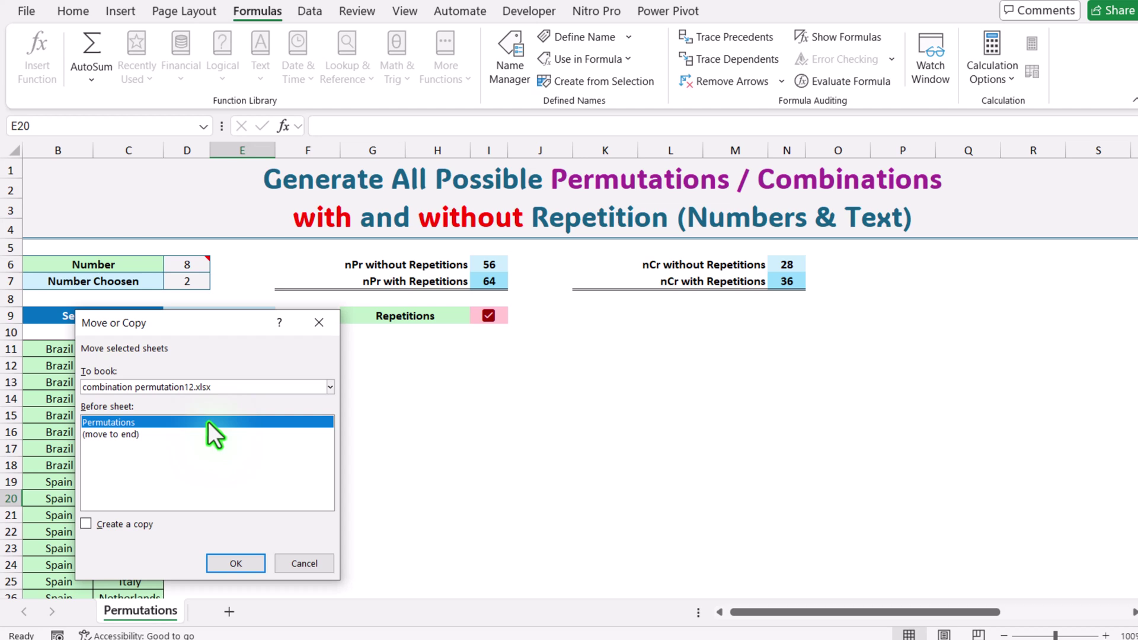
left_click(175, 390)
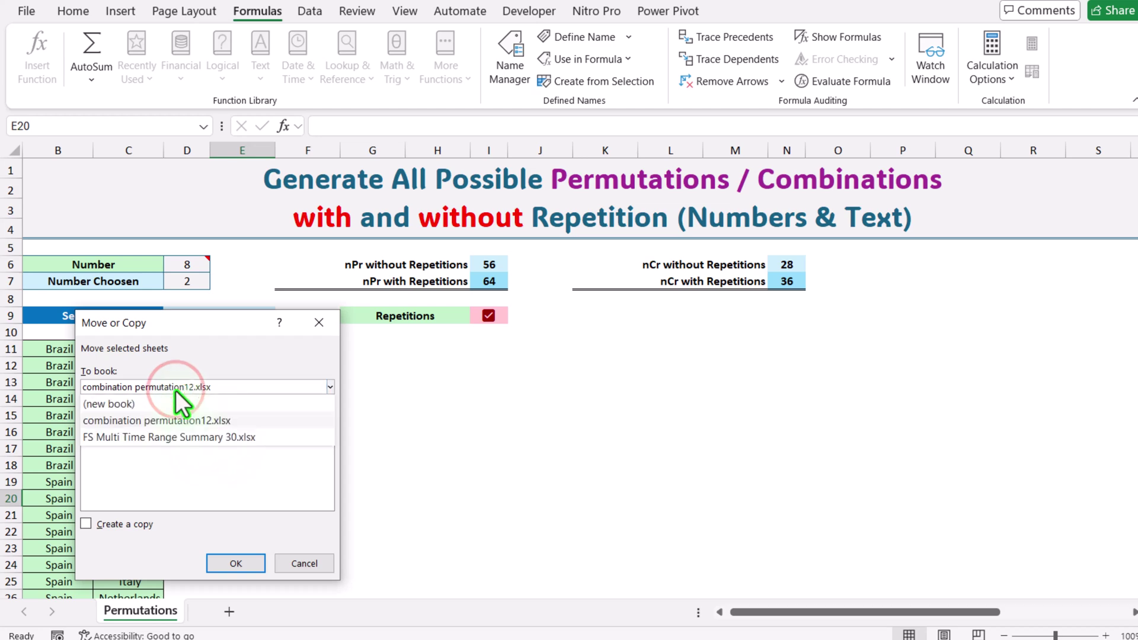
left_click(179, 437)
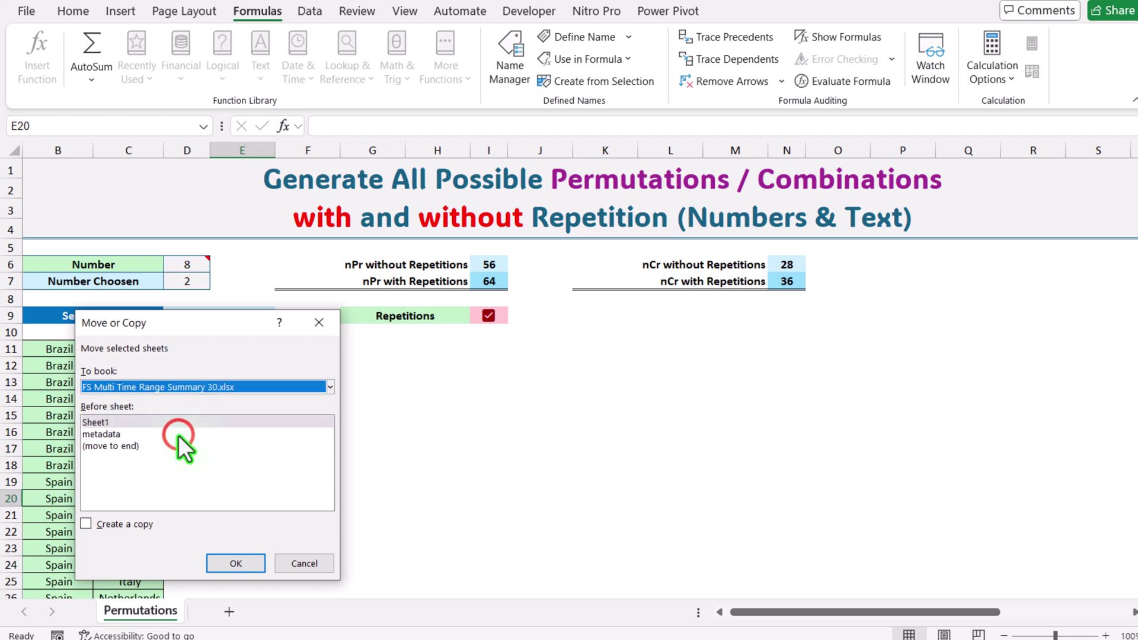
left_click(103, 528)
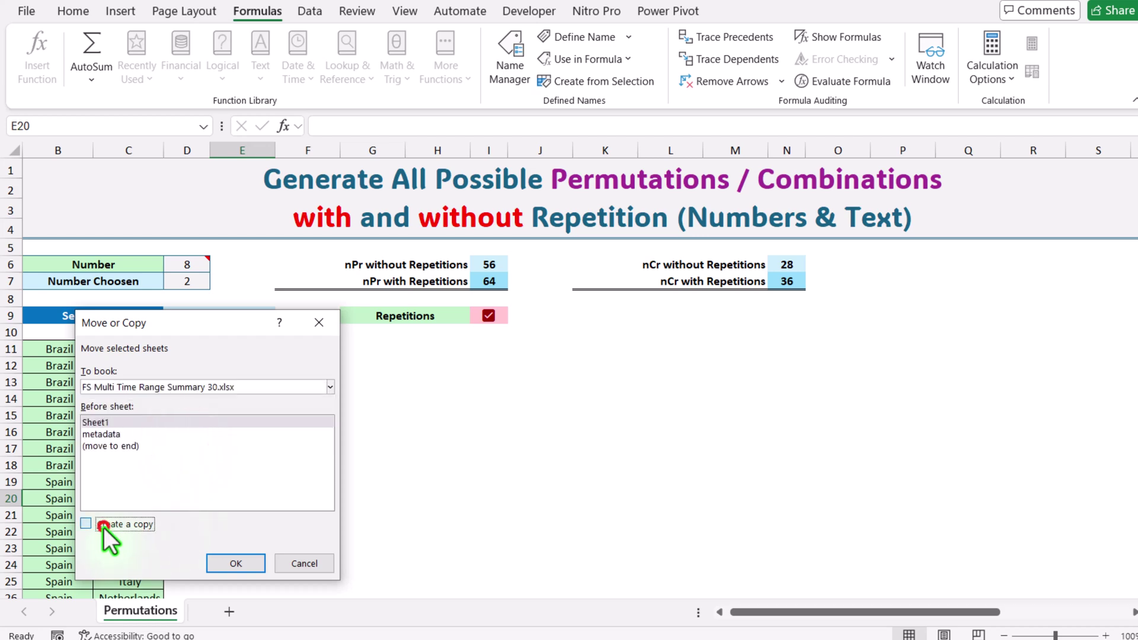
left_click(225, 567)
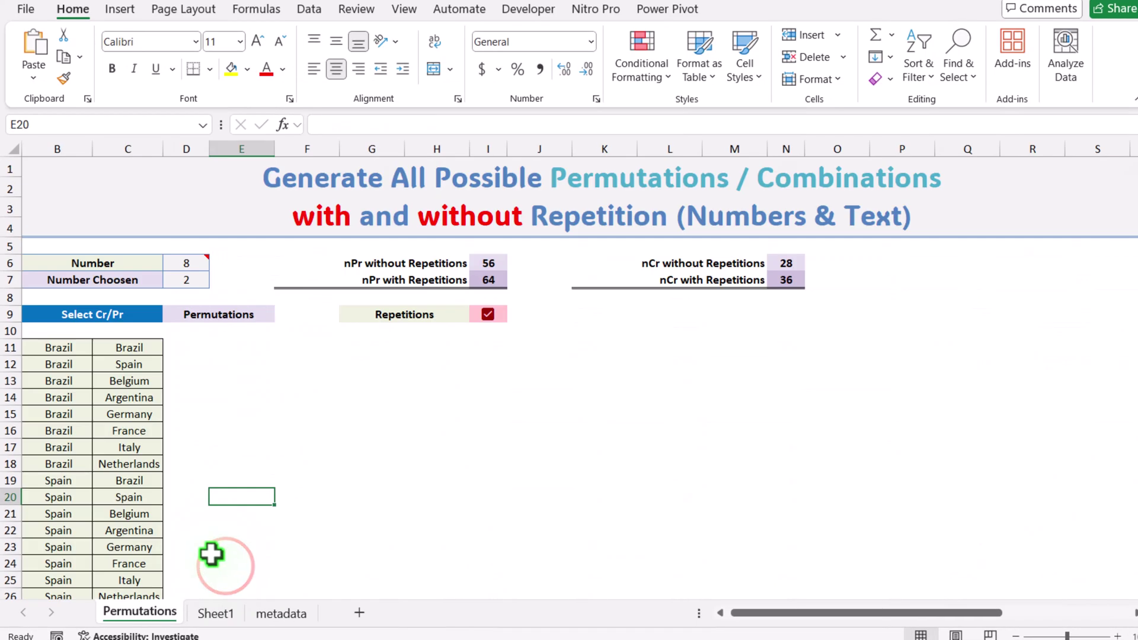